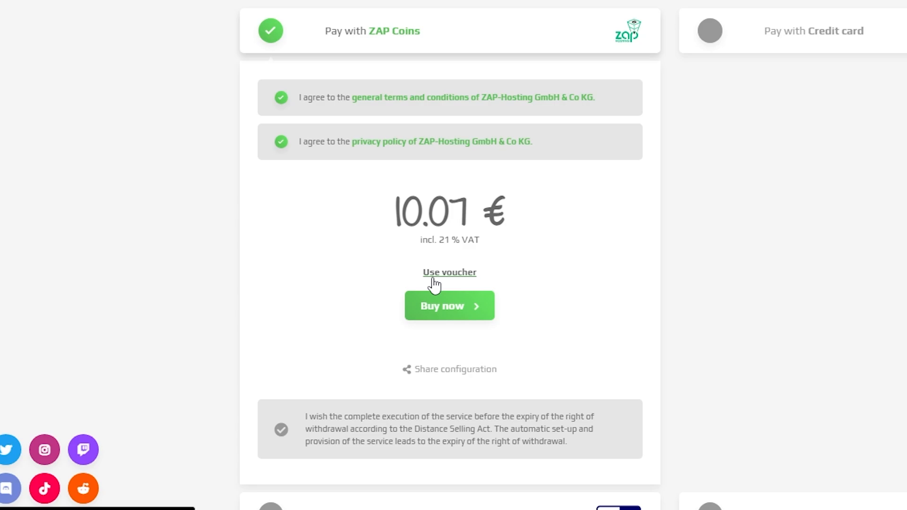
Redeem the FOUNDRY30 voucher code to cut the VPS price.
left_click(434, 277)
left_click(384, 284)
type("FOUNDRY30")
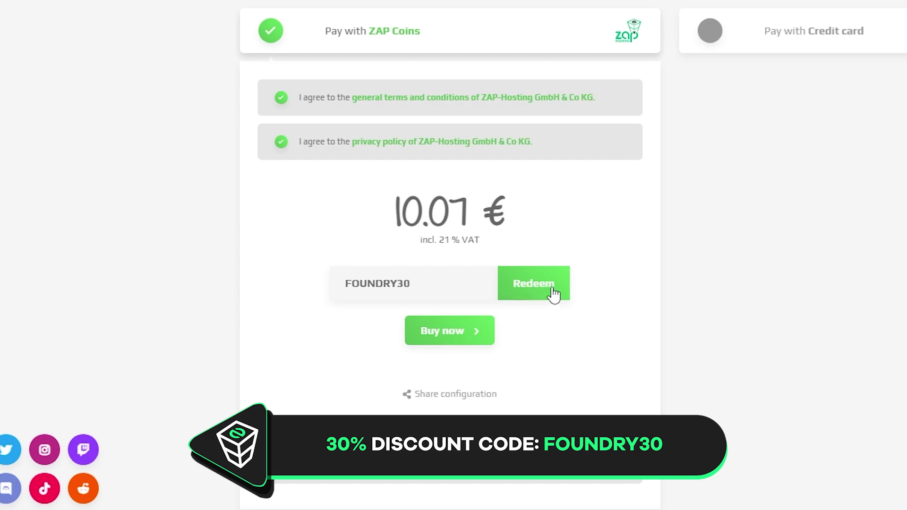
left_click(554, 292)
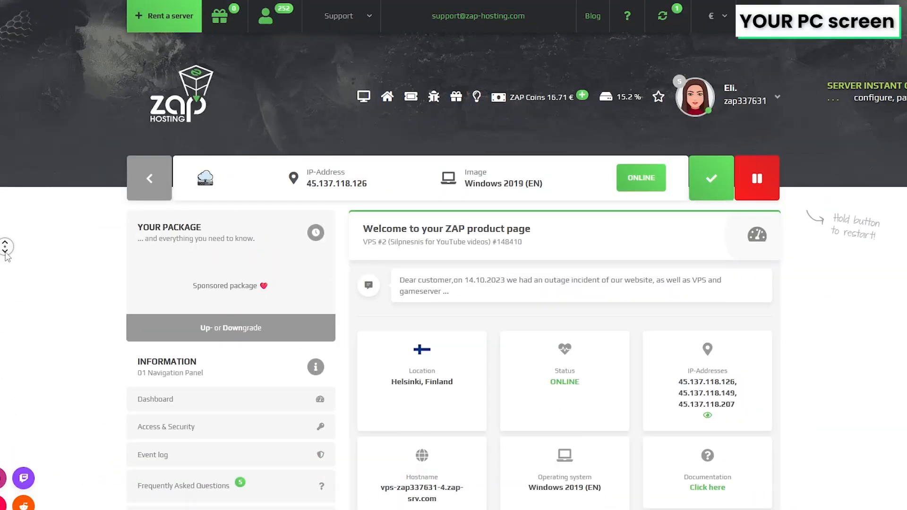
scroll(5, 253, "down", 5)
scroll(7, 254, "down", 3)
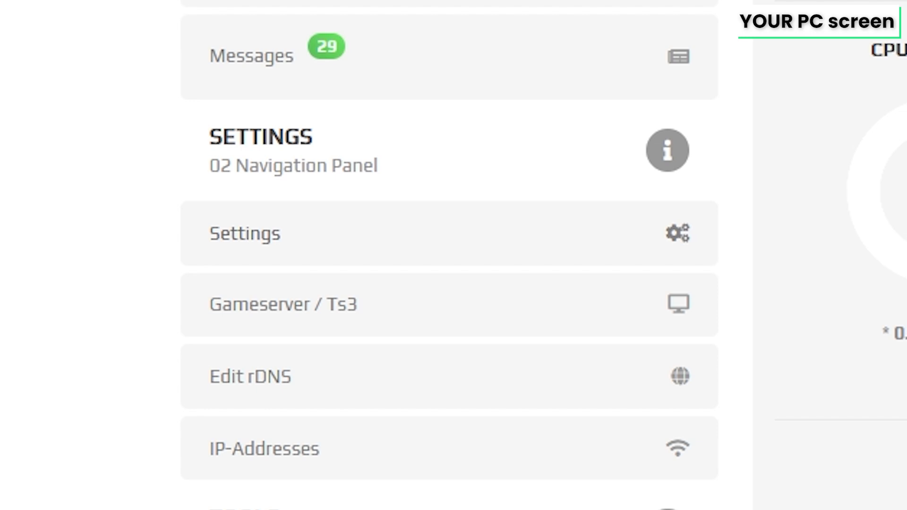
Go to the server's Settings page to set the Administrator password.
left_click(245, 233)
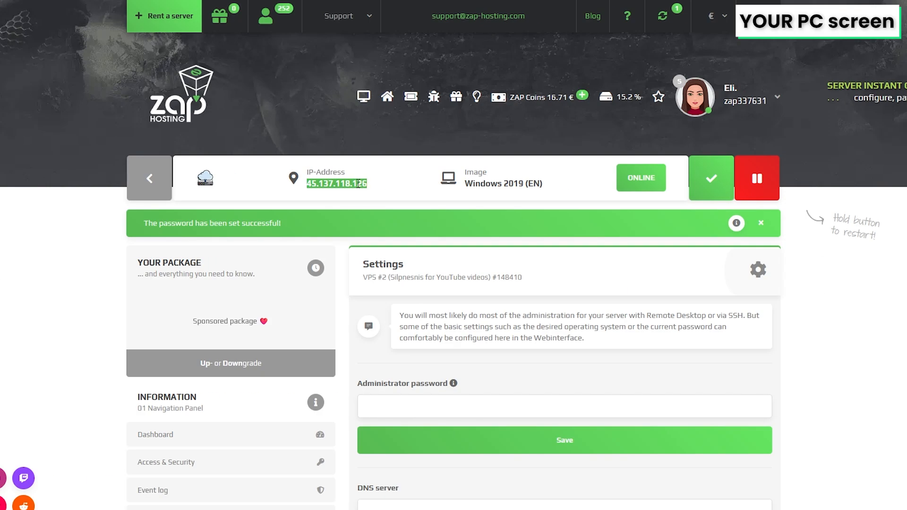
Copy the server IP and launch Remote Desktop Connection with full options shown.
right_click(365, 183)
key("super")
type("remote")
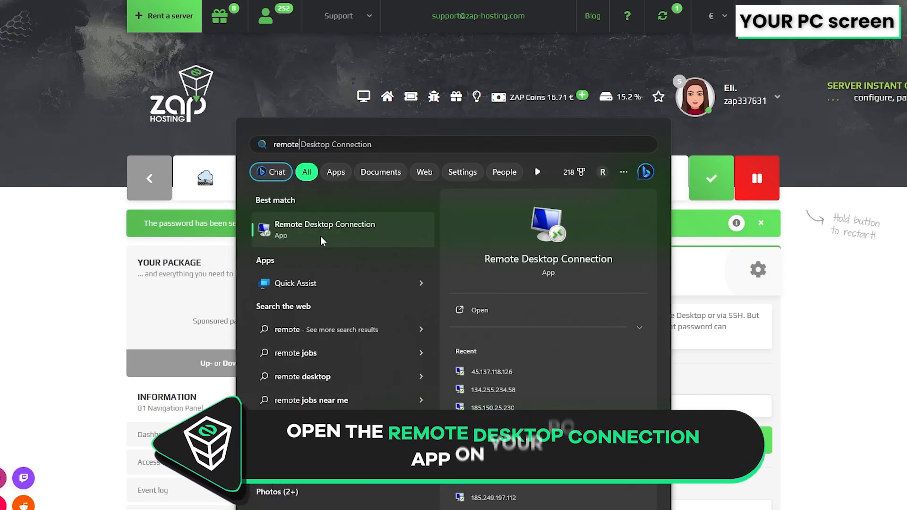
left_click(320, 236)
left_click(303, 259)
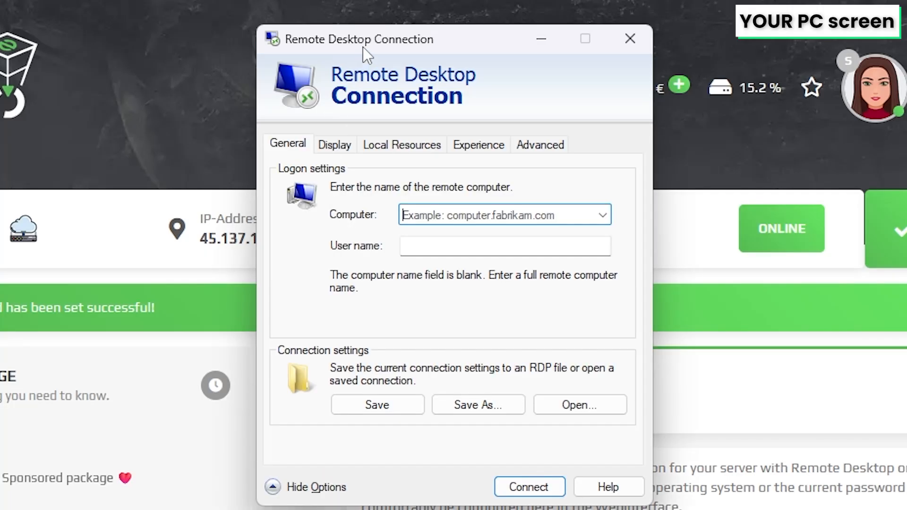
Connect to 45.137.118.126 as user Administrator, removing the ELI\ prefix.
right_click(448, 213)
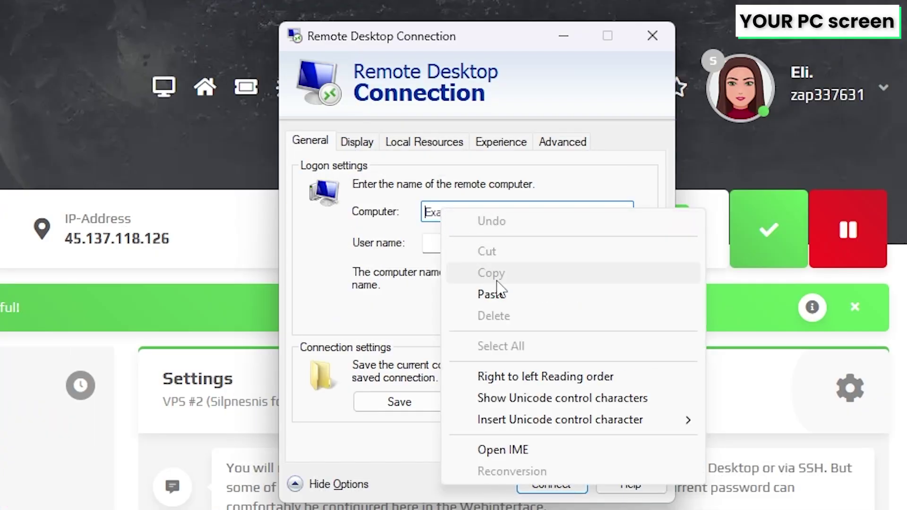
left_click(486, 294)
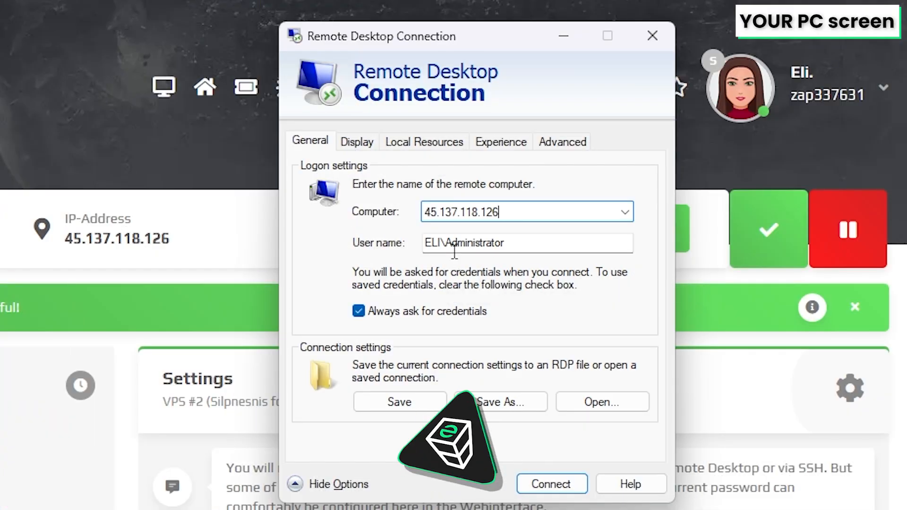
left_click_drag(445, 243, 424, 243)
key("BackSpace")
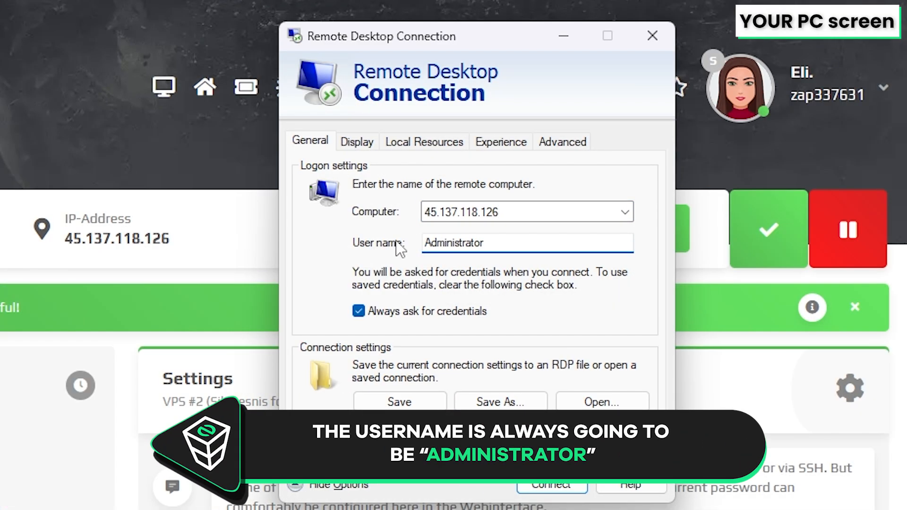
key("Return")
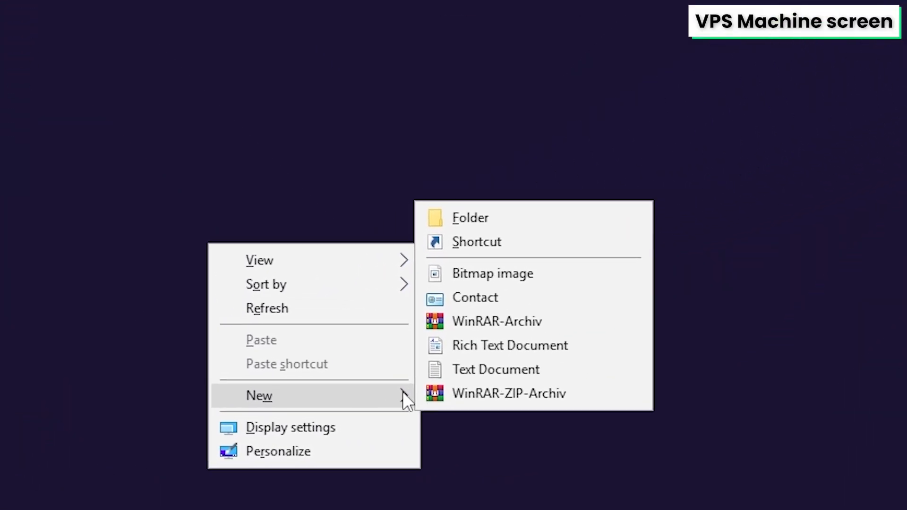
mouse_move(328, 393)
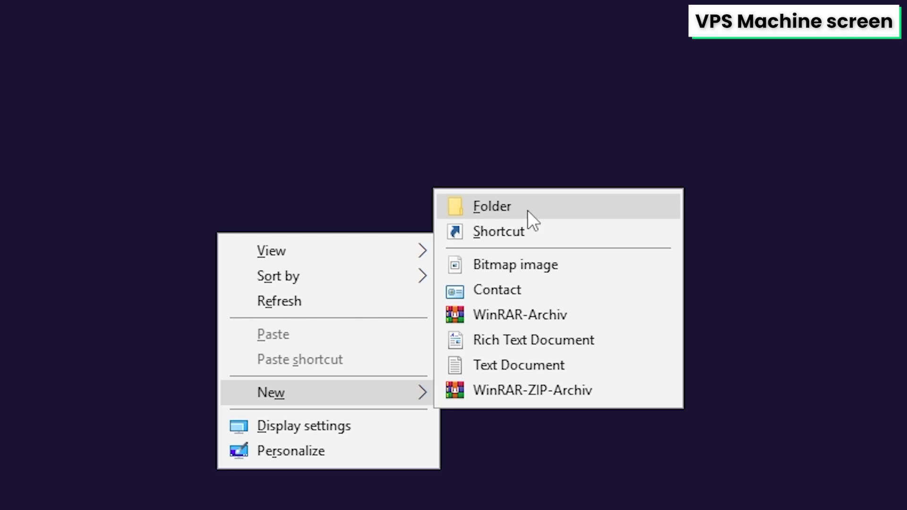
Create a foundry folder on the desktop and start downloading steamcmd.zip in Chrome.
left_click(528, 210)
type("found")
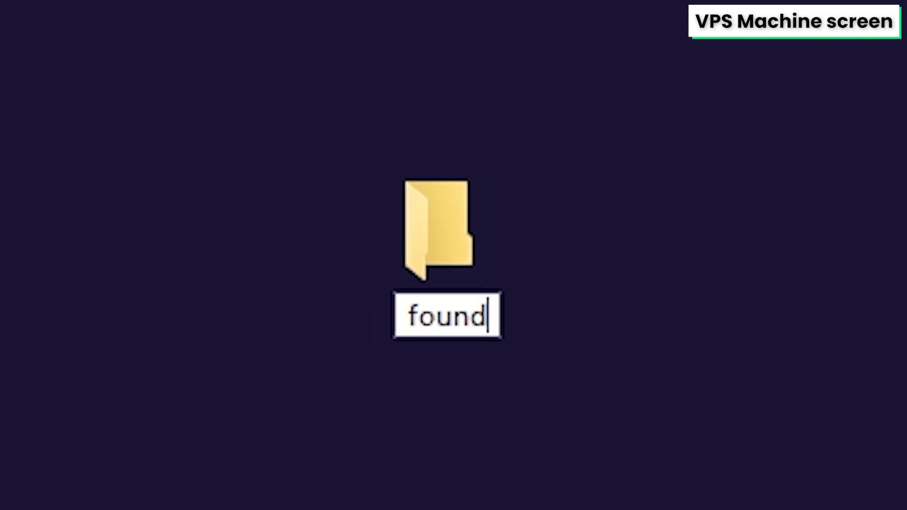
type("ry")
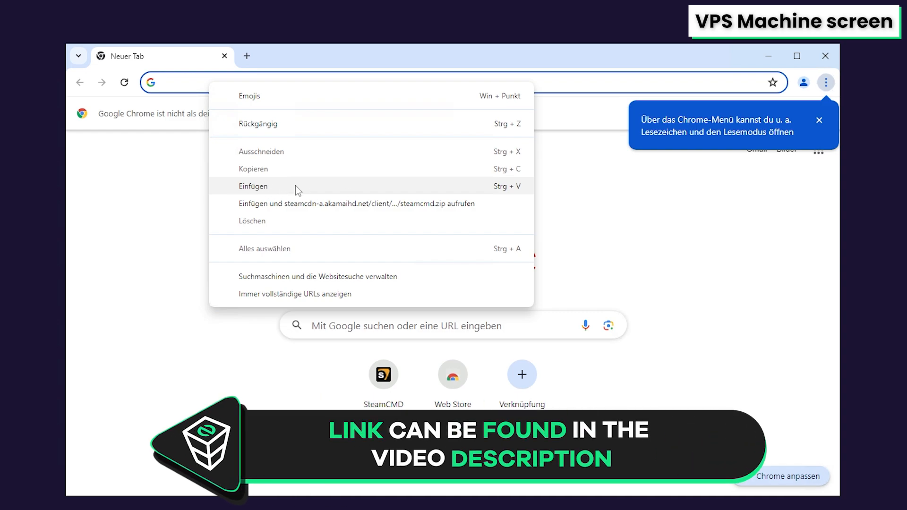
left_click(269, 187)
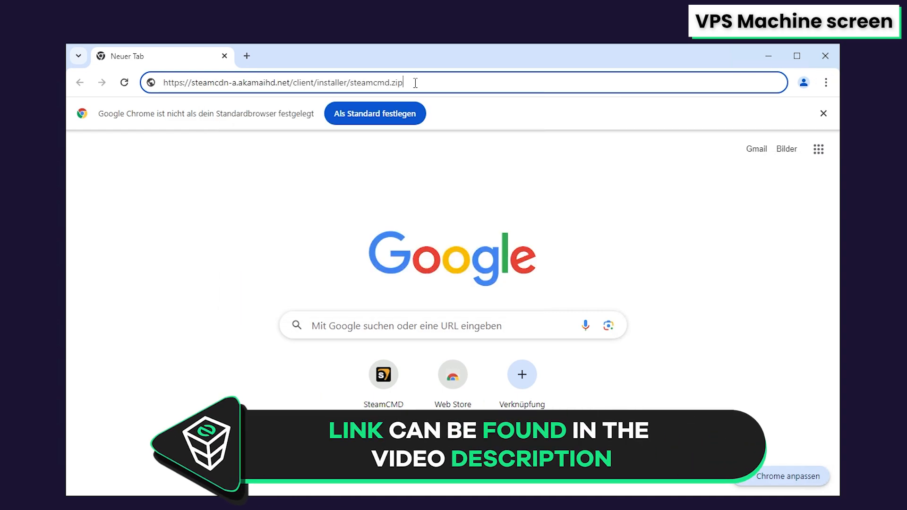
key("Return")
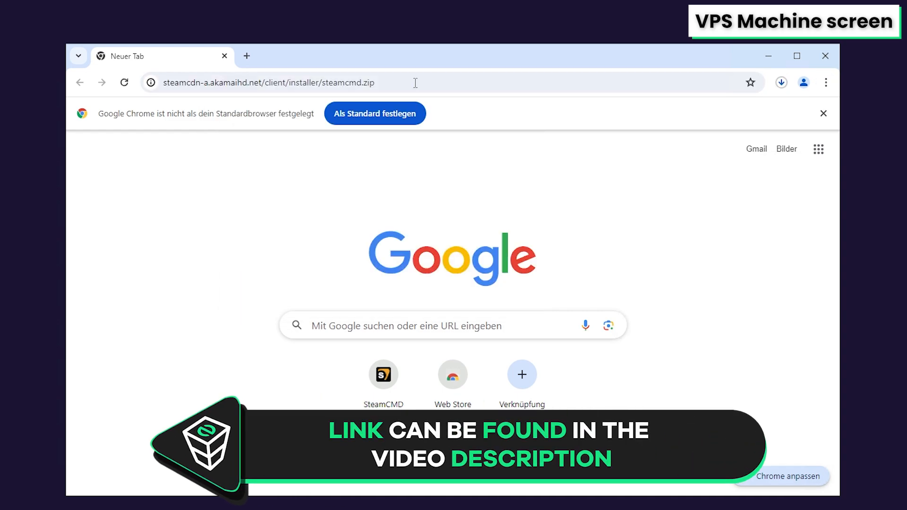
left_click(782, 83)
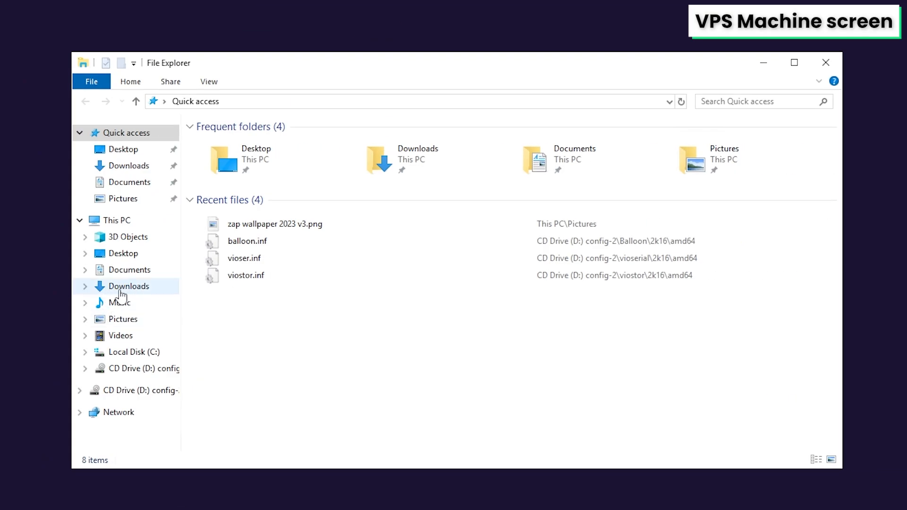
Extract steamcmd.exe from the downloaded zip into the foundry folder and launch it.
left_click(129, 294)
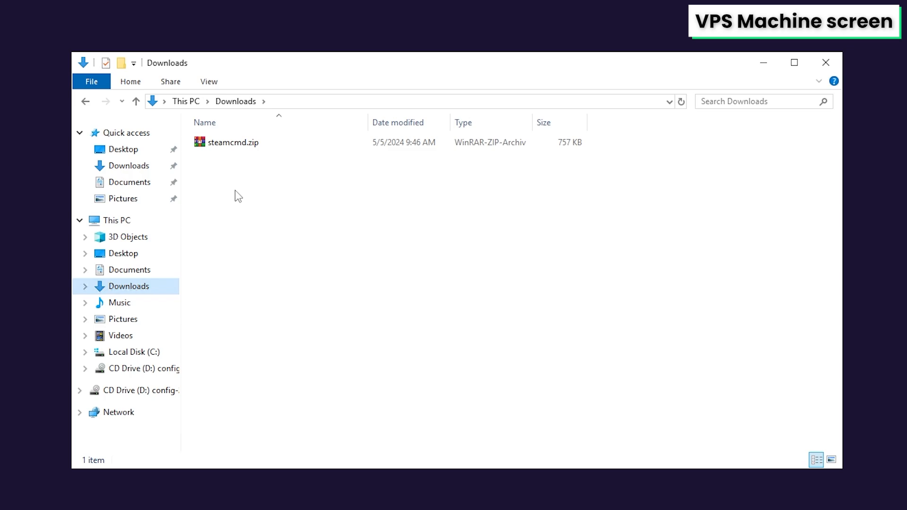
double_click(251, 146)
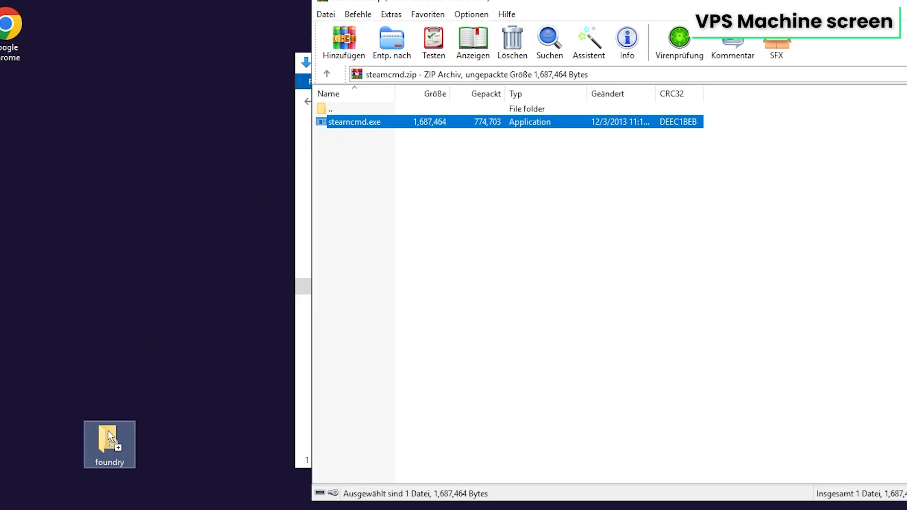
left_click_drag(108, 430, 108, 430)
double_click(240, 143)
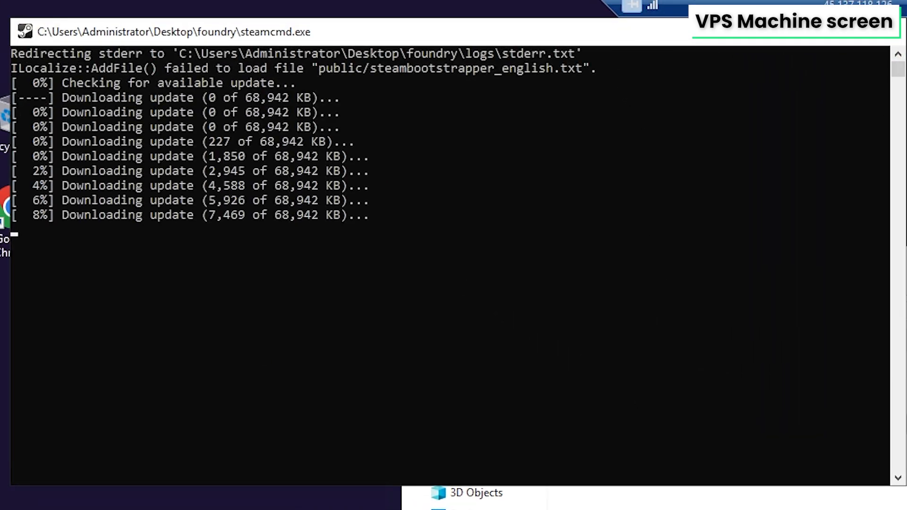
type("log")
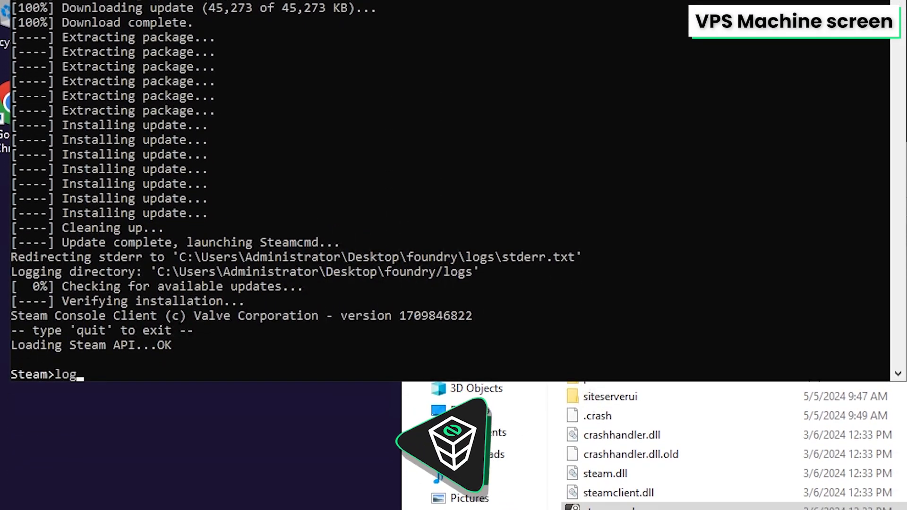
type("in ")
type("anonymo")
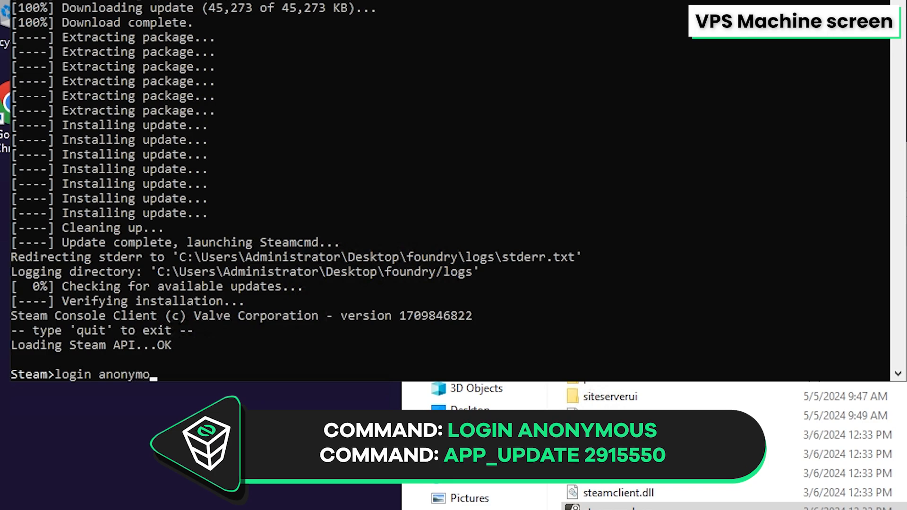
type("us")
Log in anonymously, install app 2915550 via app_update, then quit SteamCMD.
key("Return")
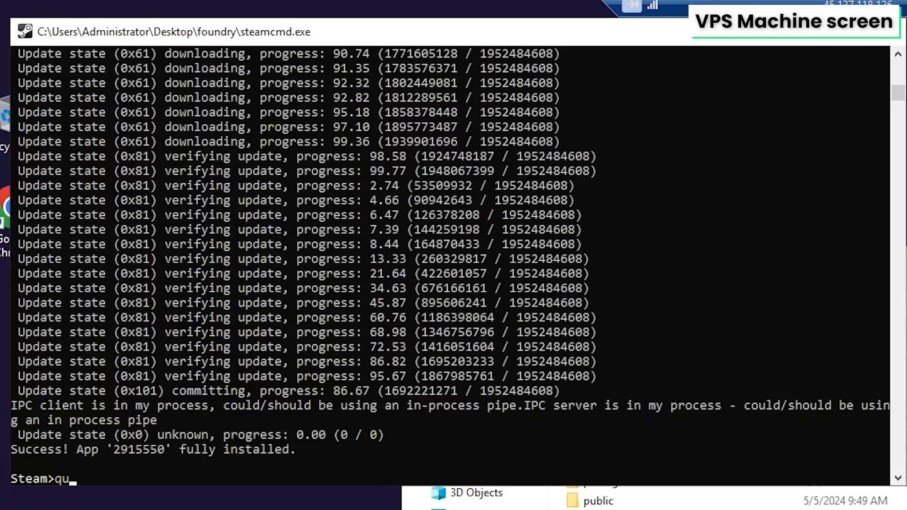
key("Return")
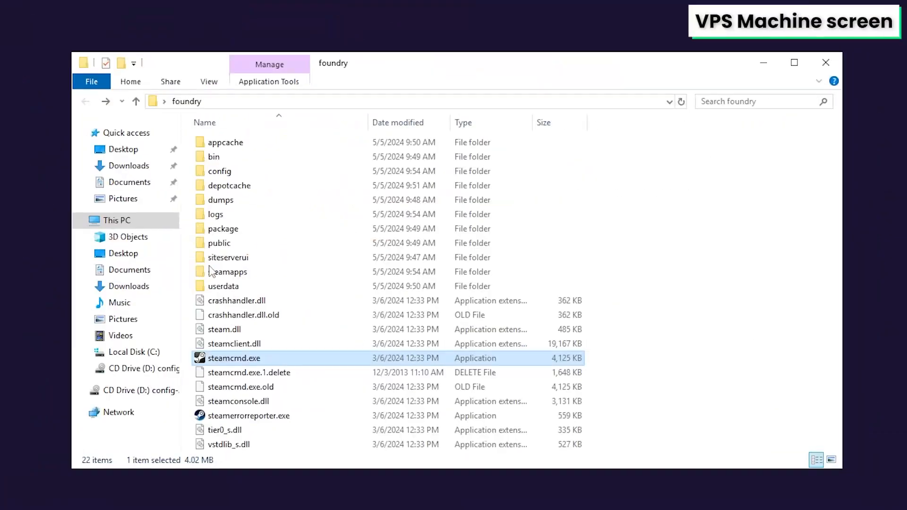
Navigate into foundry\steamapps\common\FOUNDRY Dedicated Server and bring up the New menu.
left_click(229, 273)
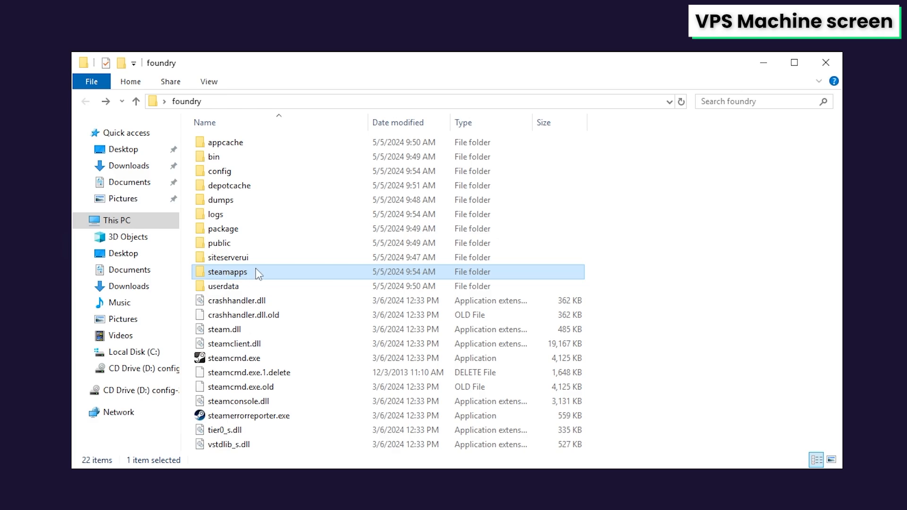
double_click(230, 273)
left_click(246, 144)
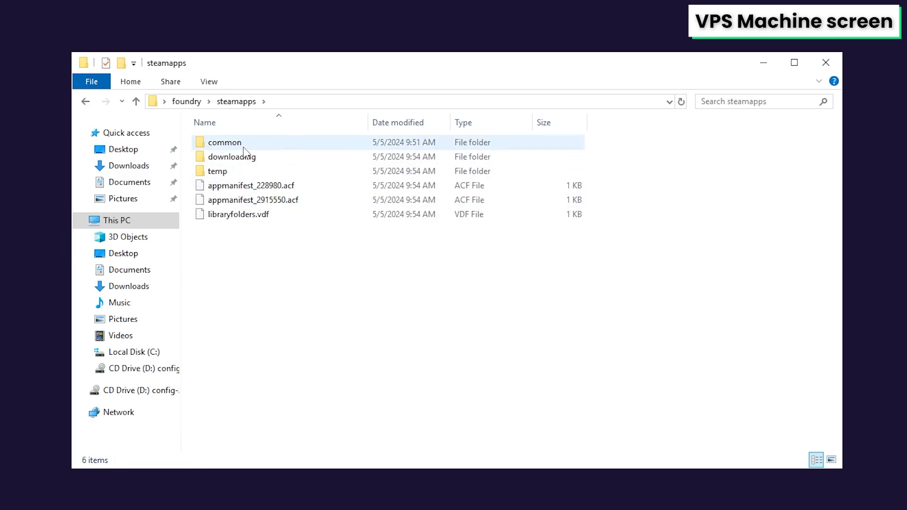
double_click(245, 146)
left_click(229, 147)
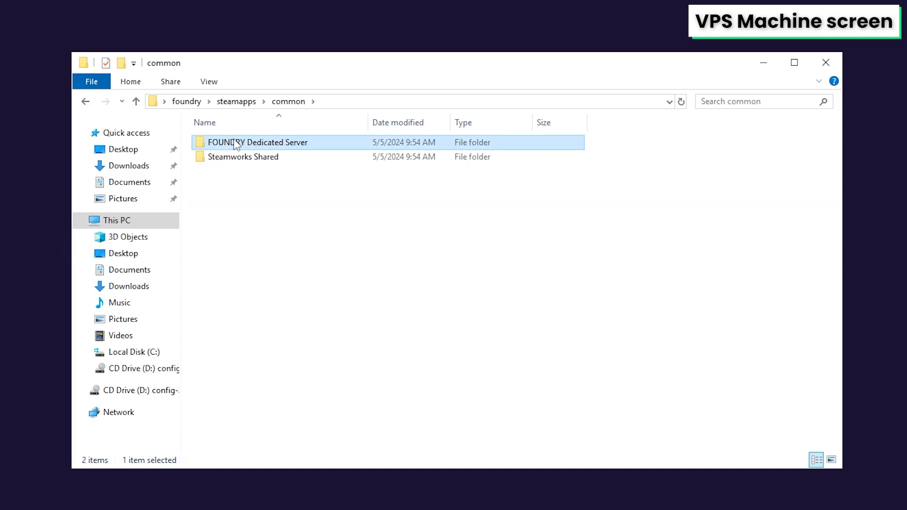
double_click(264, 144)
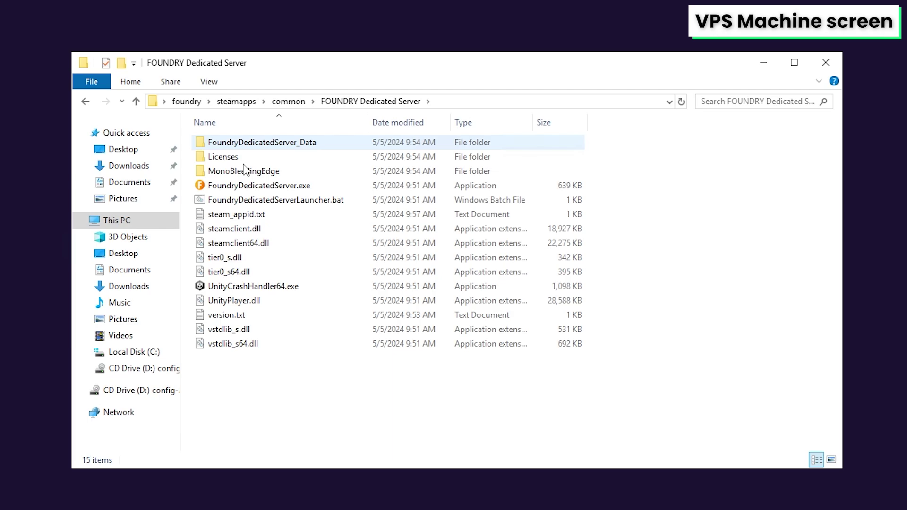
right_click(382, 397)
mouse_move(413, 362)
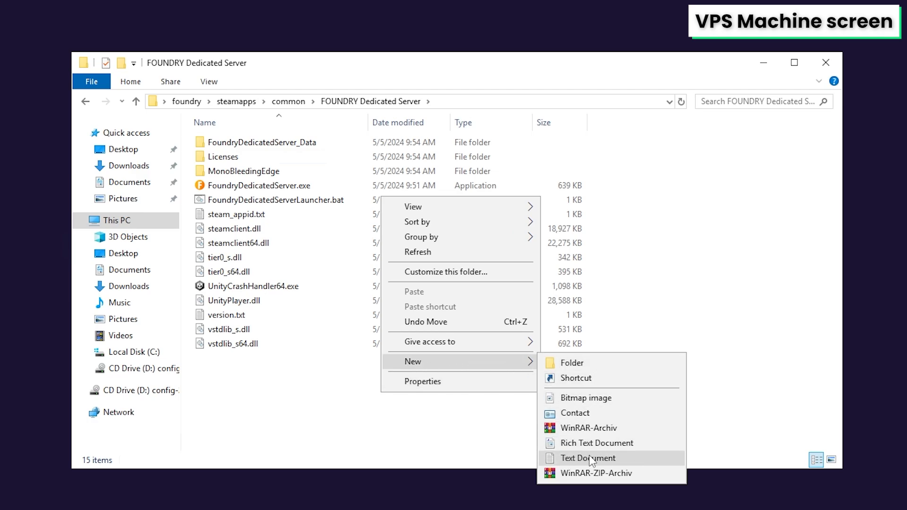
Create a new text document in the server folder and rename it app.cfg.
left_click(589, 456)
type("app.cf")
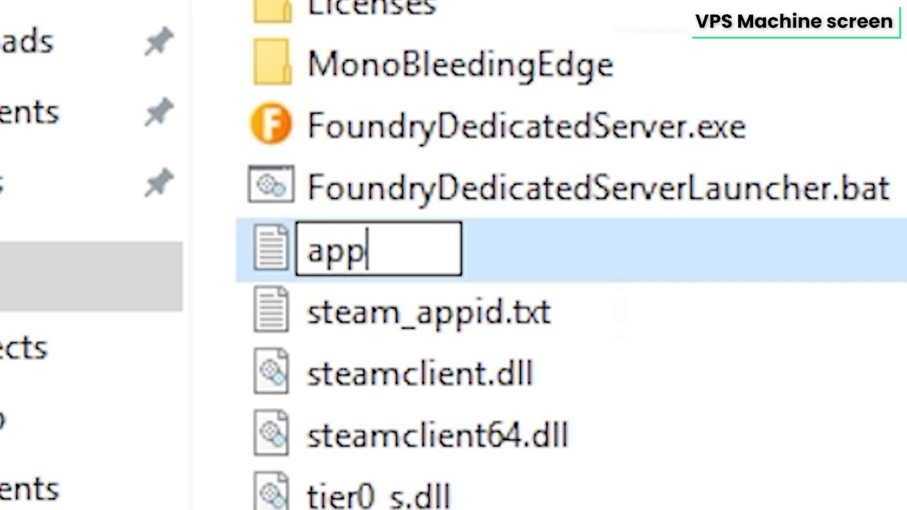
type("g")
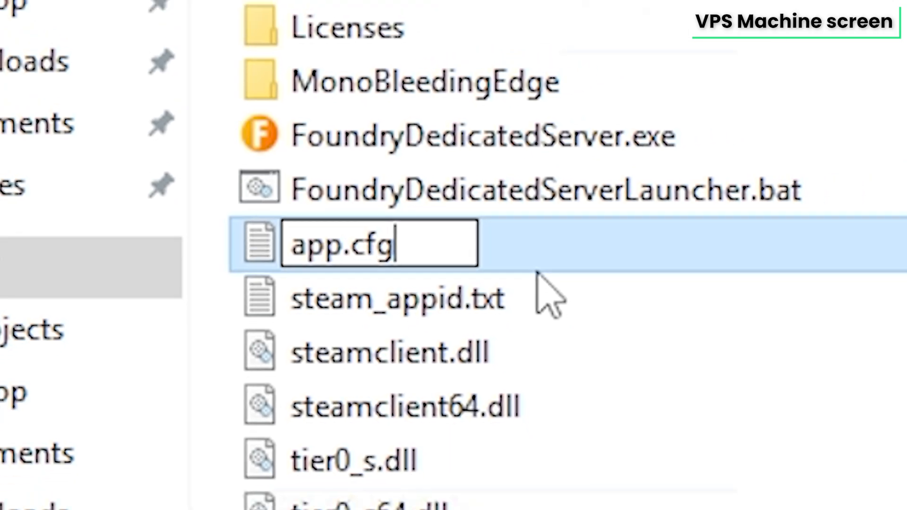
key("Return")
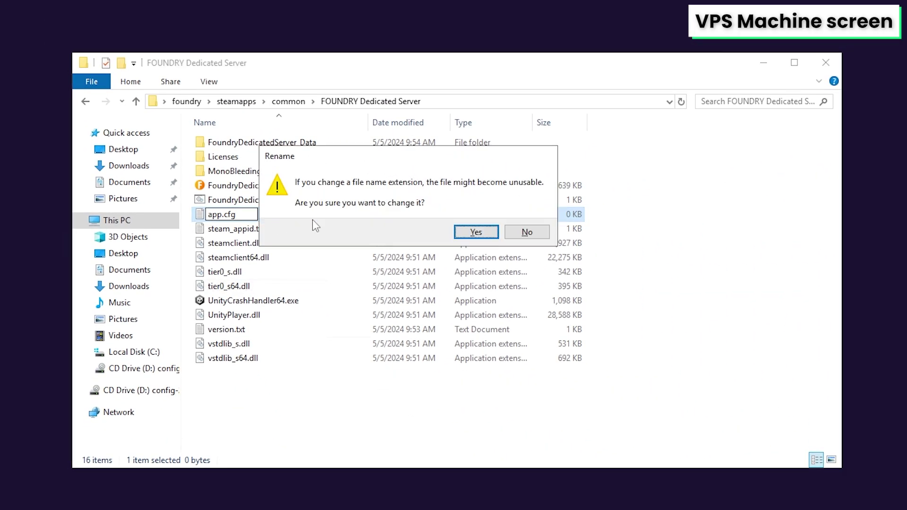
key("Return")
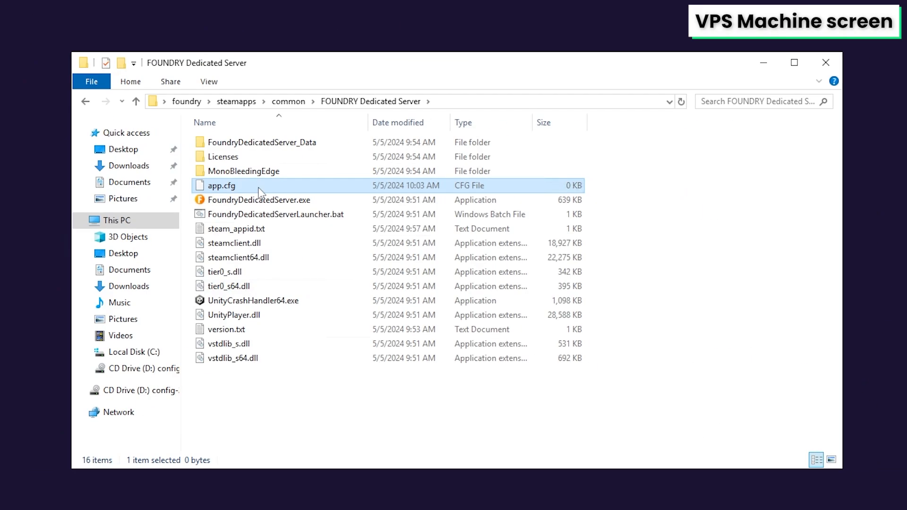
right_click(258, 186)
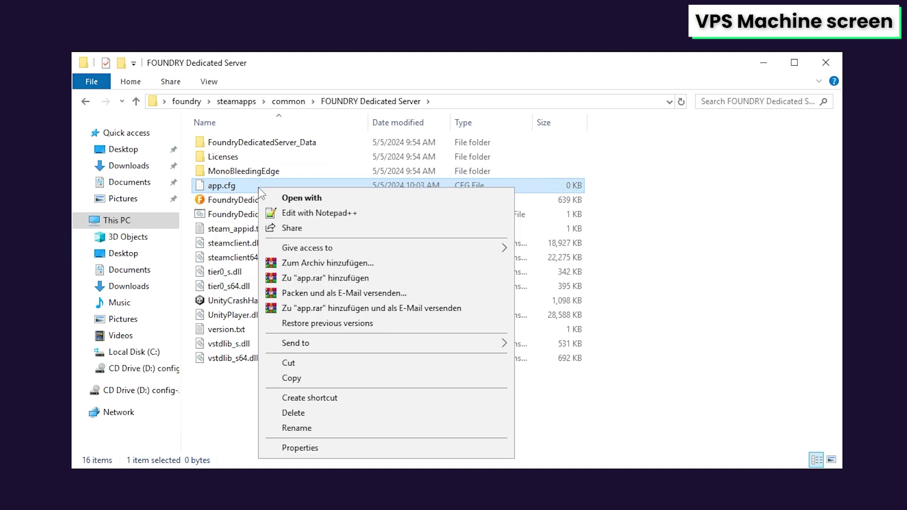
Paste the config template into app.cfg, edit the server name, password and public flag, and save.
left_click(323, 214)
right_click(113, 80)
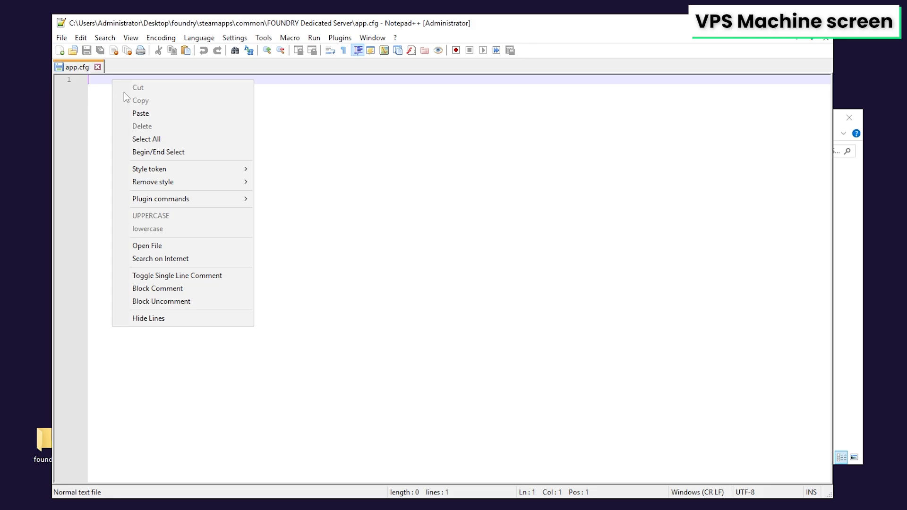
left_click(156, 114)
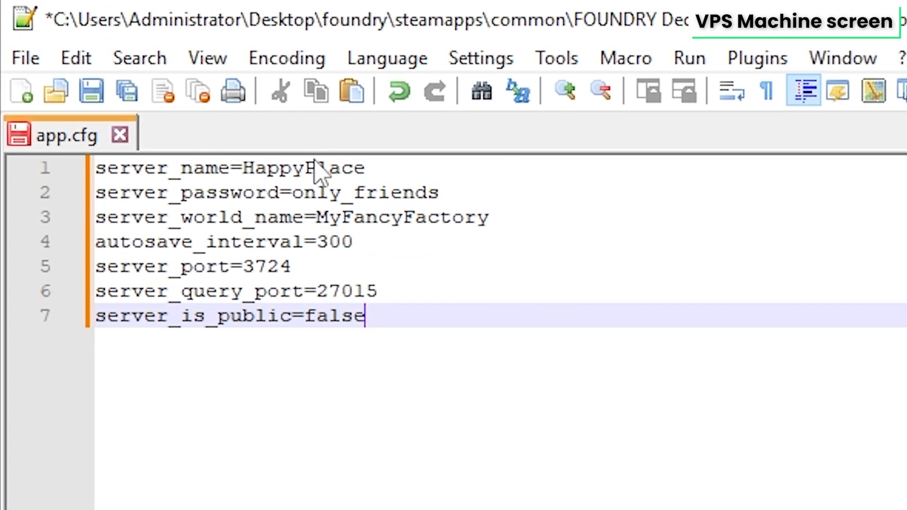
left_click_drag(376, 168, 273, 167)
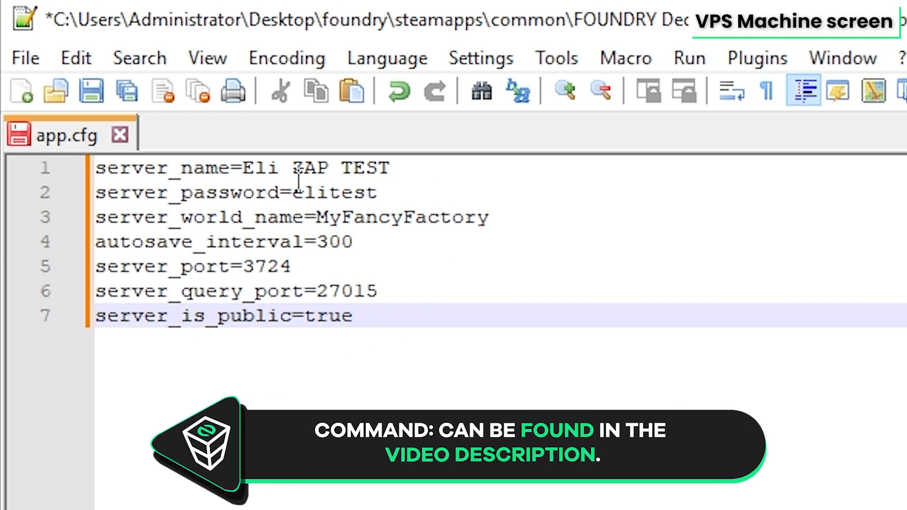
left_click(92, 92)
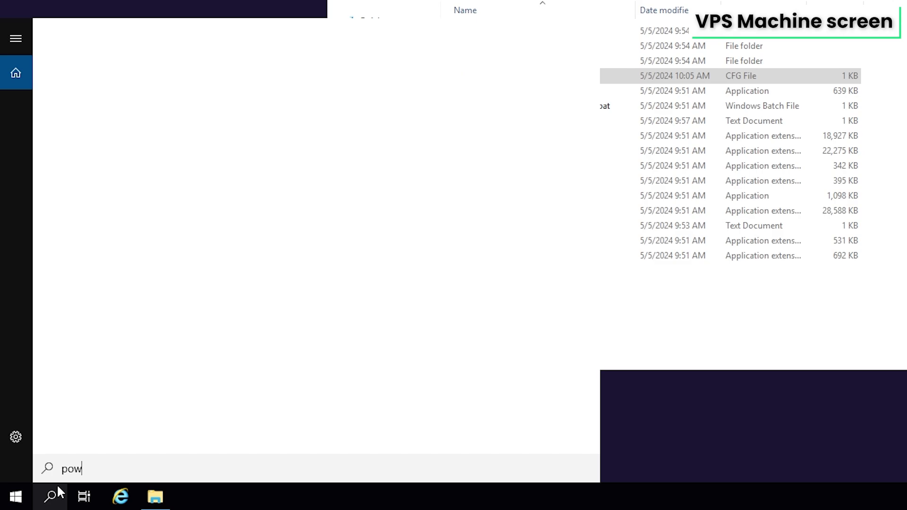
type("erse")
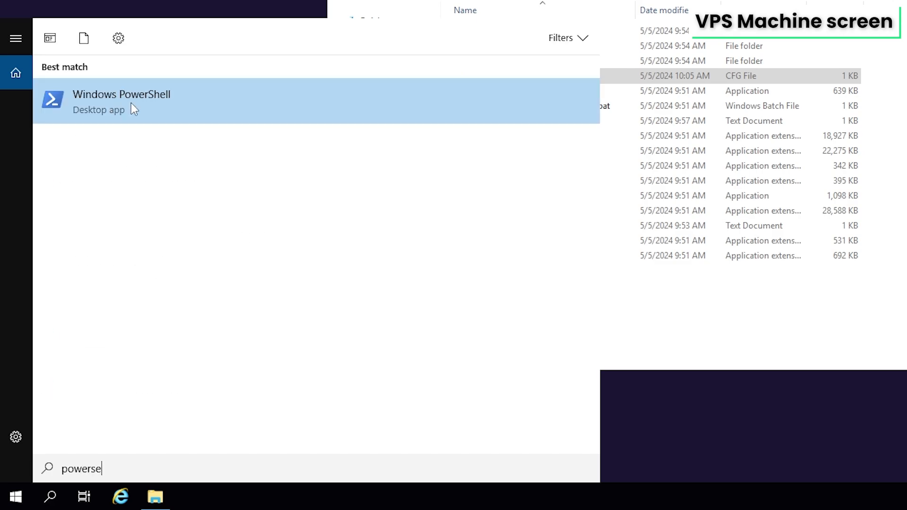
Run the New-NetFirewallRule commands in an administrator PowerShell for ports 3724 and 27015.
right_click(120, 101)
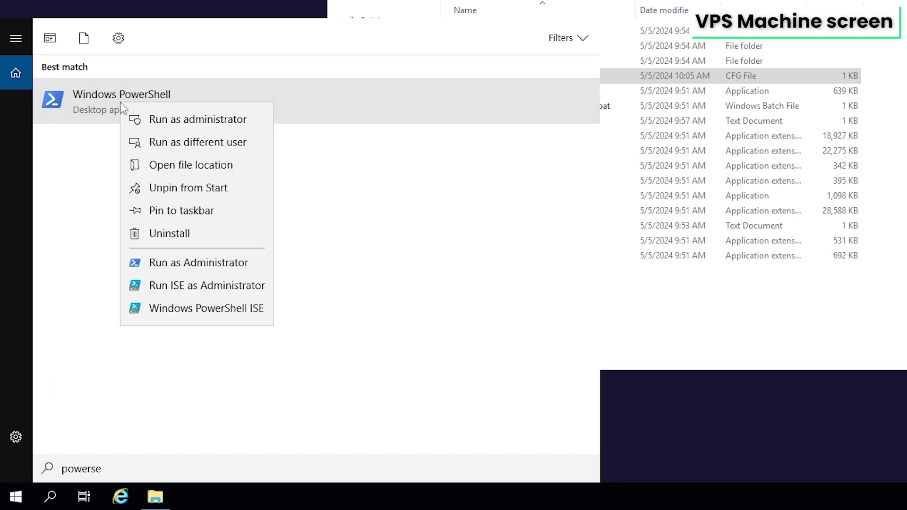
left_click(171, 124)
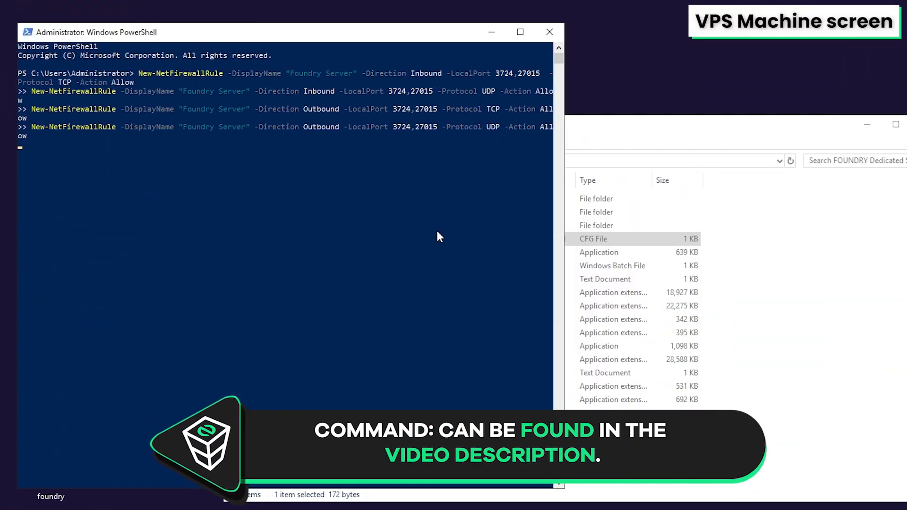
key("Return")
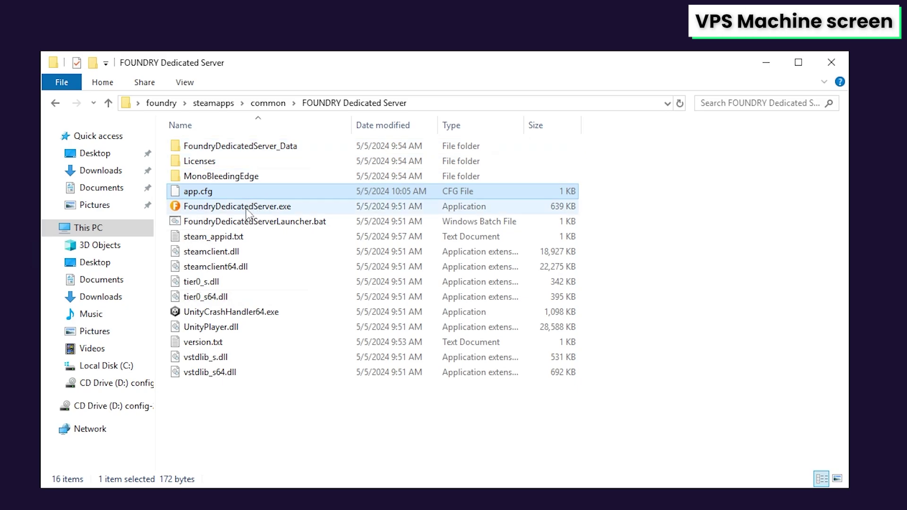
Launch FoundryDedicatedServer.exe to start the dedicated server.
left_click(202, 207)
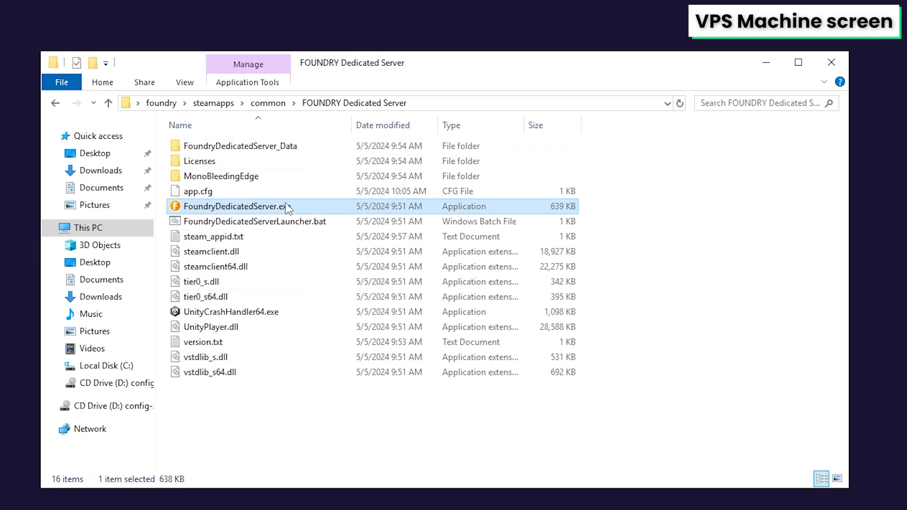
mouse_move(234, 206)
double_click(241, 208)
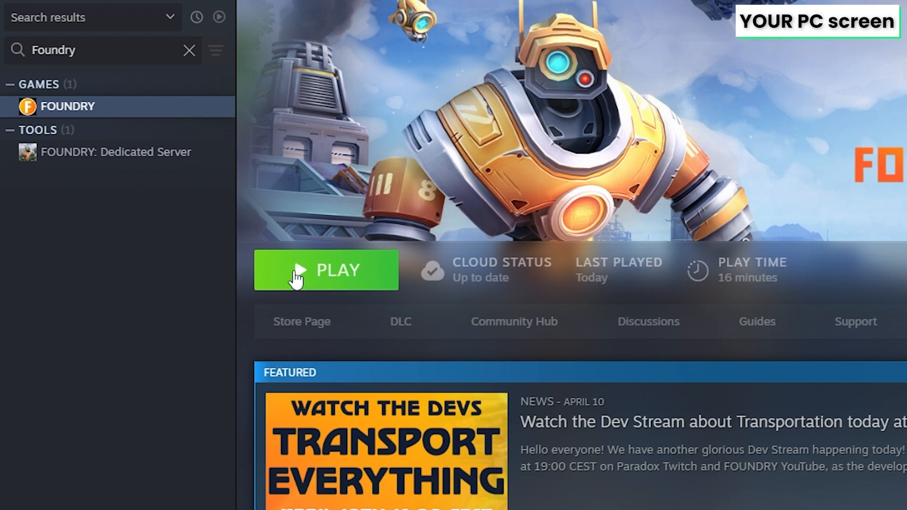
Launch Foundry, go to Multiplayer IP Direct Connect, and paste the VPS IP 45.137.118.126.
left_click(361, 280)
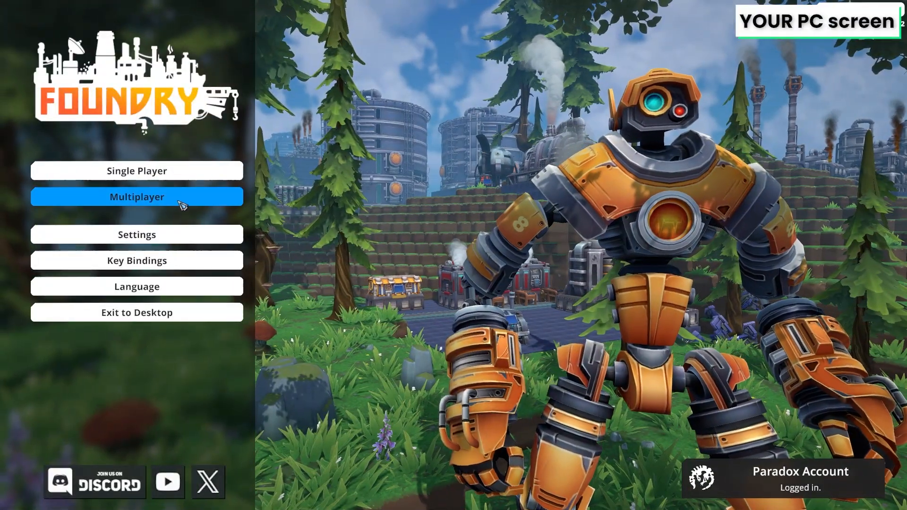
left_click(130, 202)
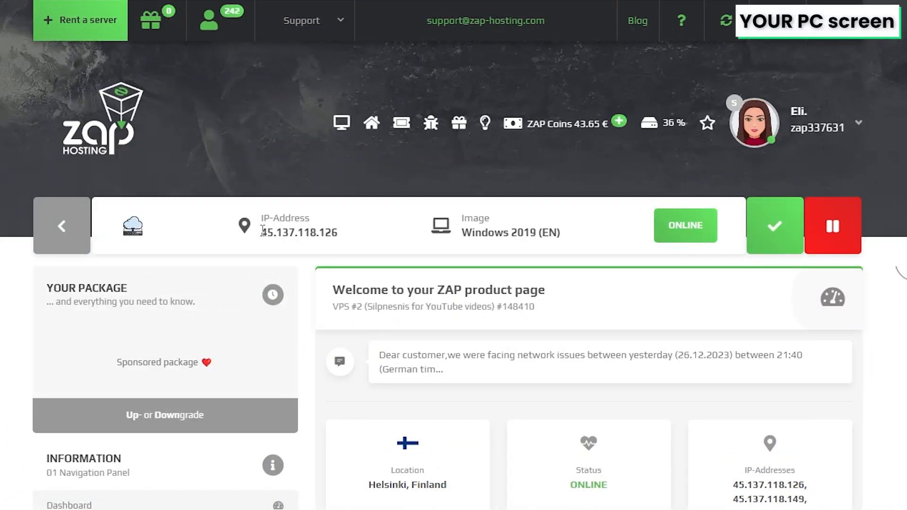
right_click(305, 233)
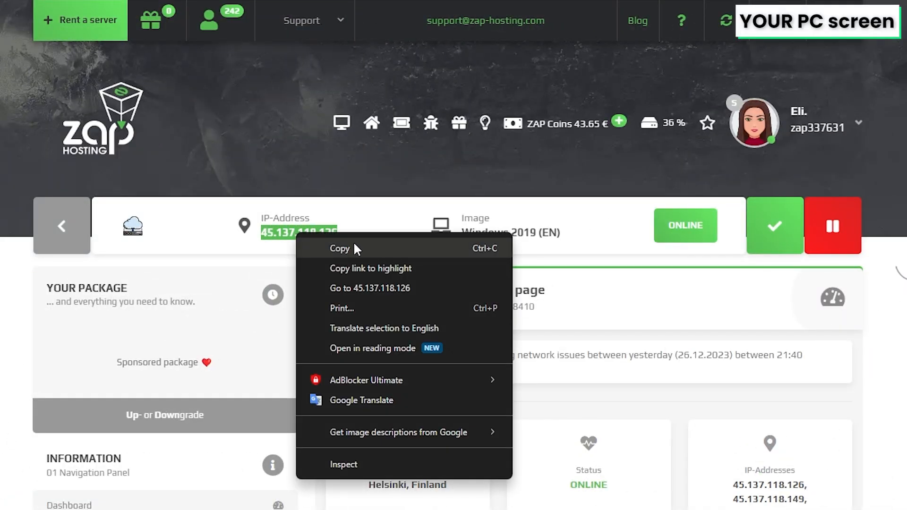
left_click(355, 243)
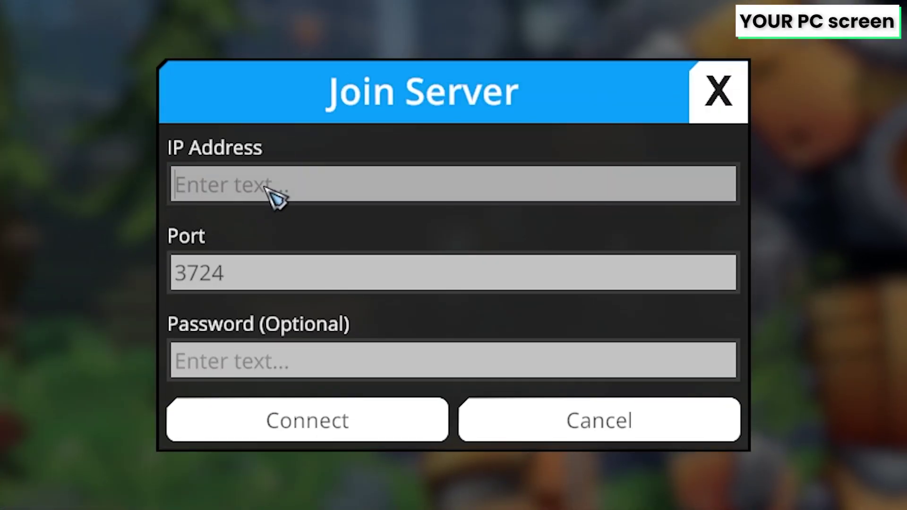
left_click(276, 197)
key("ctrl+v")
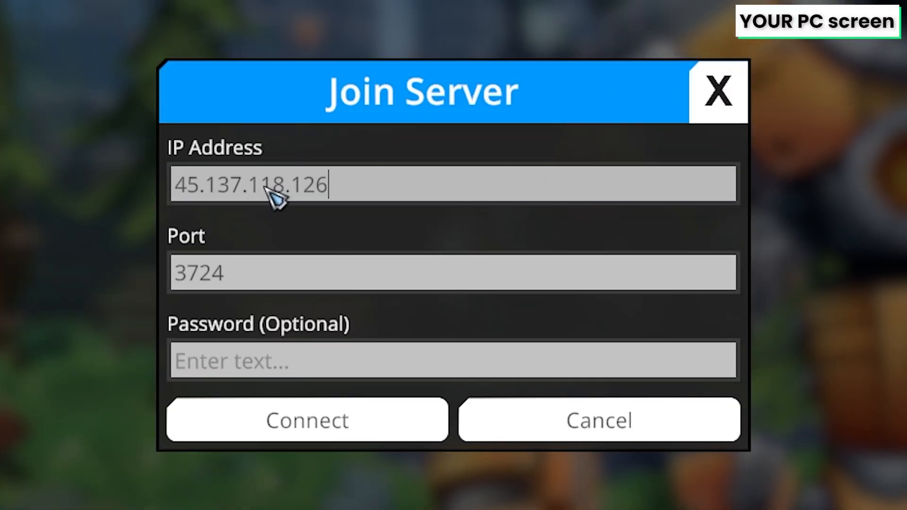
Enter port 3724 and the server password, then connect to the dedicated server.
left_click(242, 273)
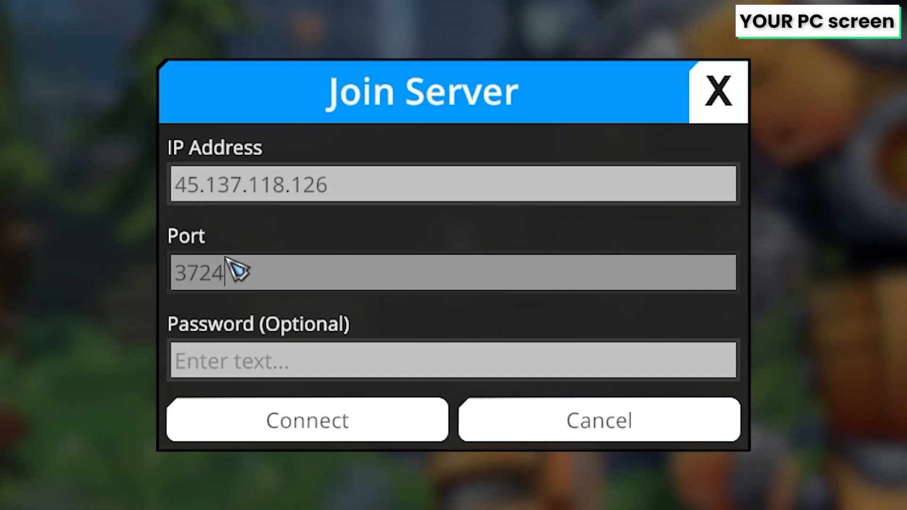
left_click_drag(242, 273, 164, 272)
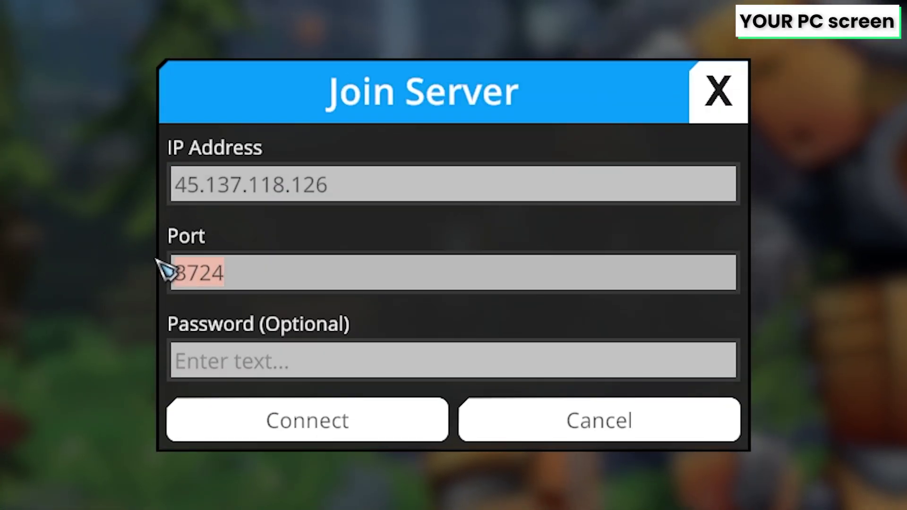
left_click(214, 361)
type("***")
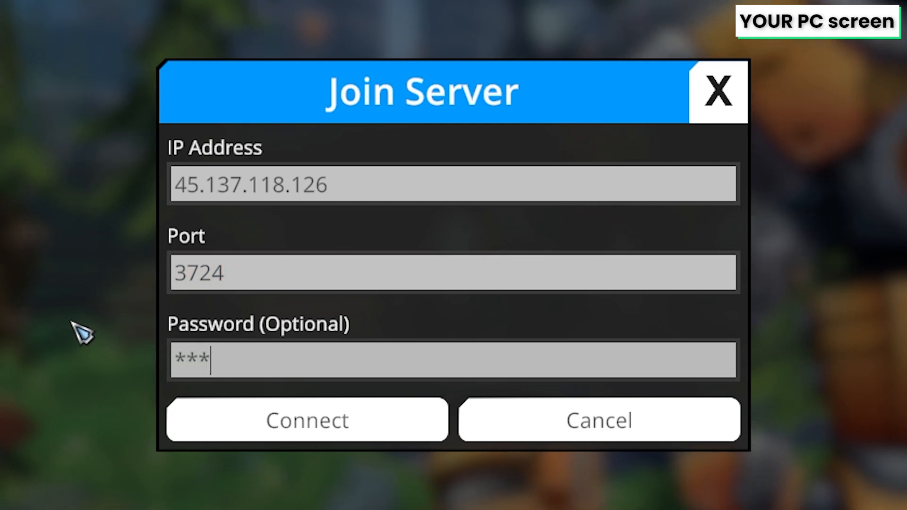
type("**")
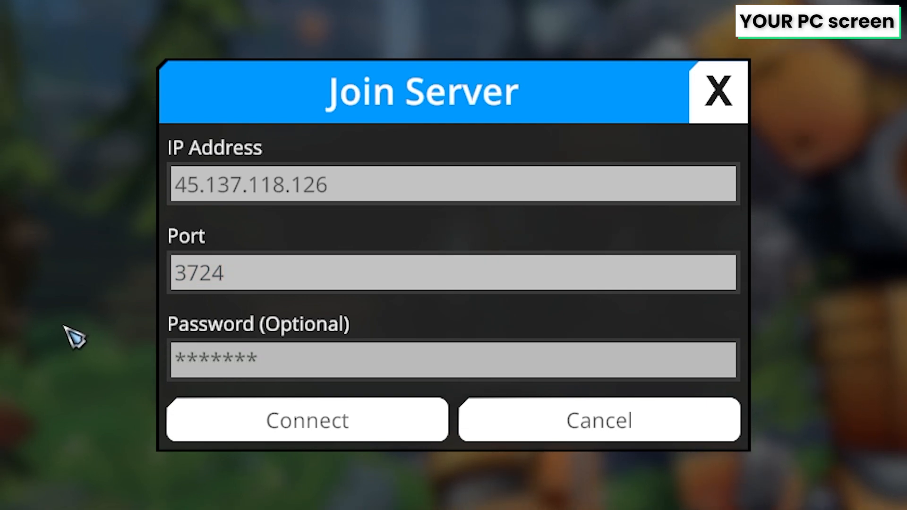
left_click(307, 423)
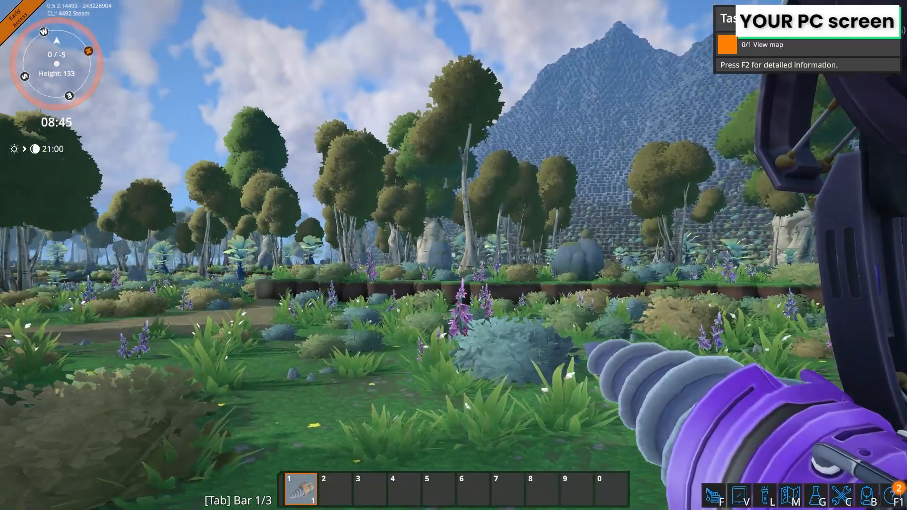
Walk the player forward to a different spot in the meadow.
key("w")
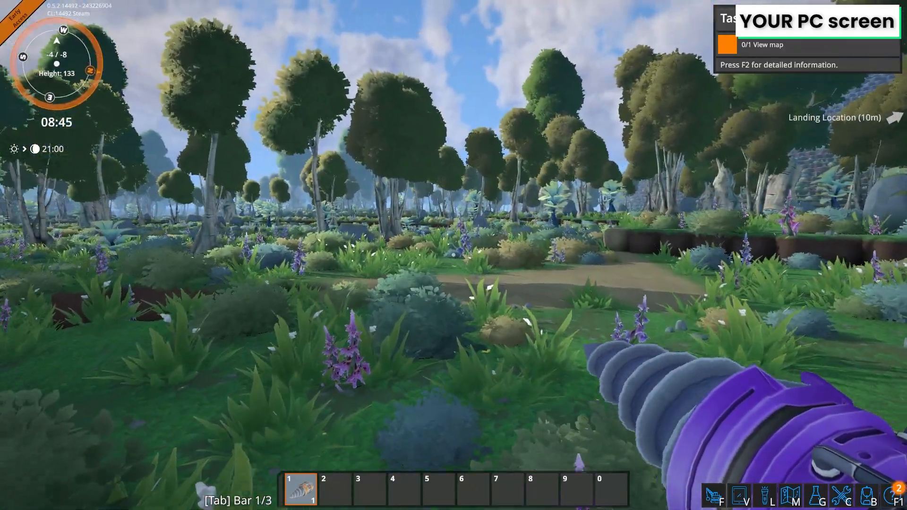